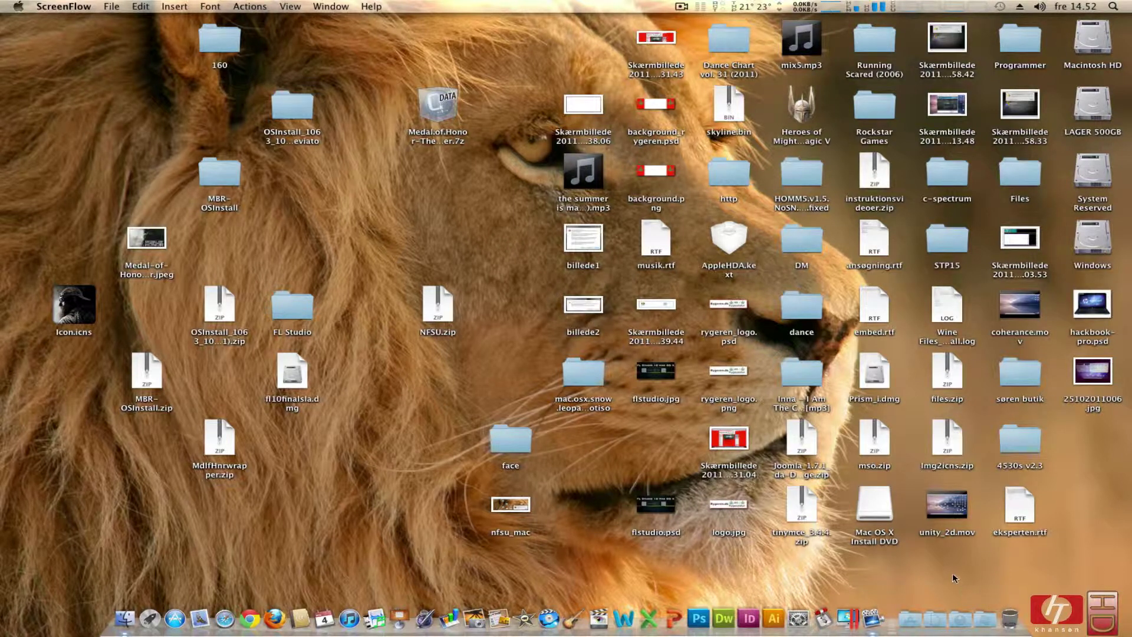
- Launch Diskværktøj from Hjælpeprogrammer in the Programmer stack and position its window near the centre
left_click(910, 618)
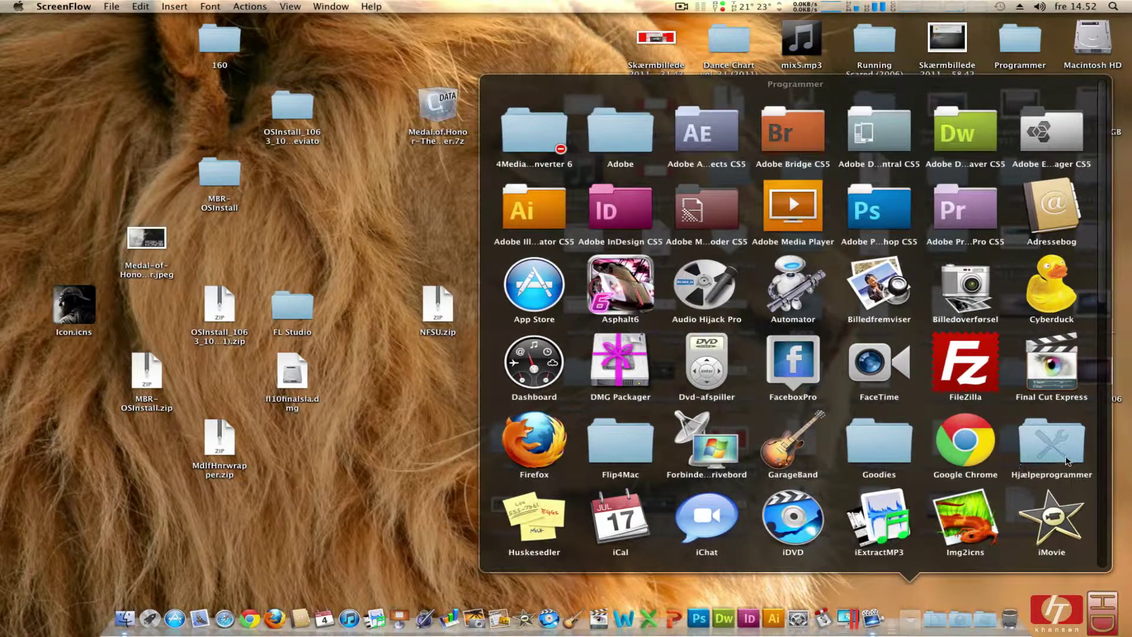
left_click(1068, 461)
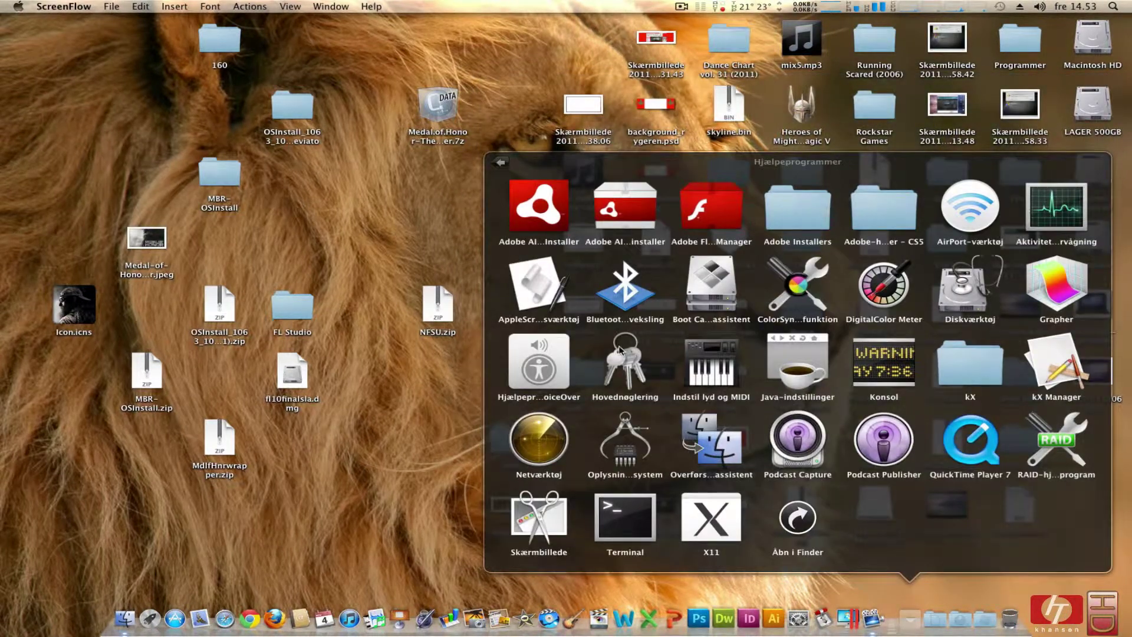
left_click(970, 289)
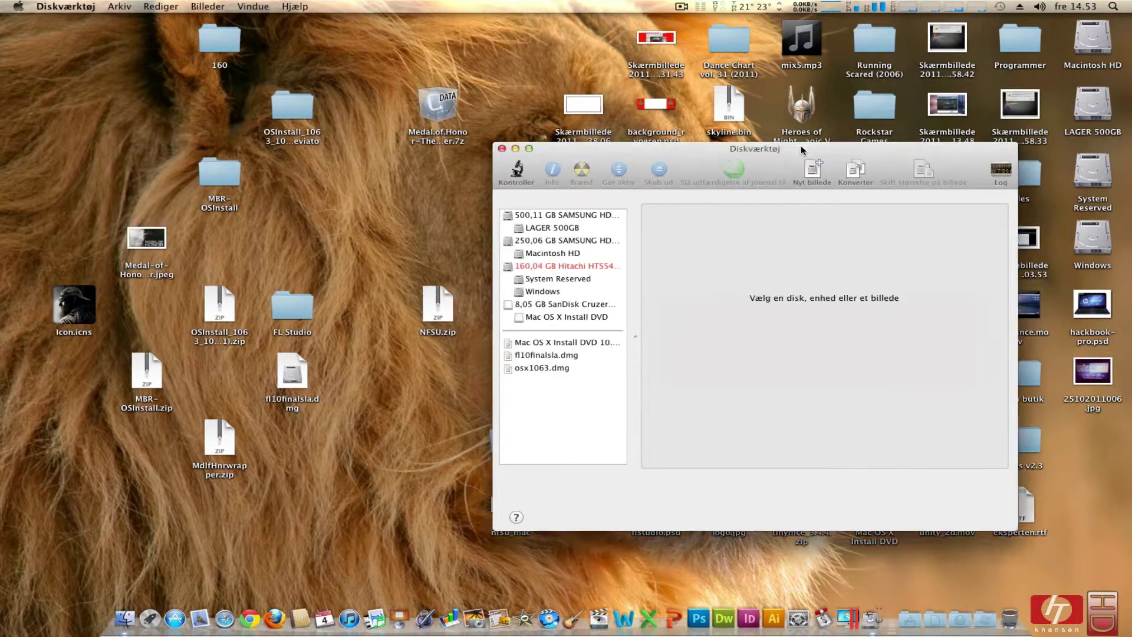
left_click_drag(801, 145, 556, 118)
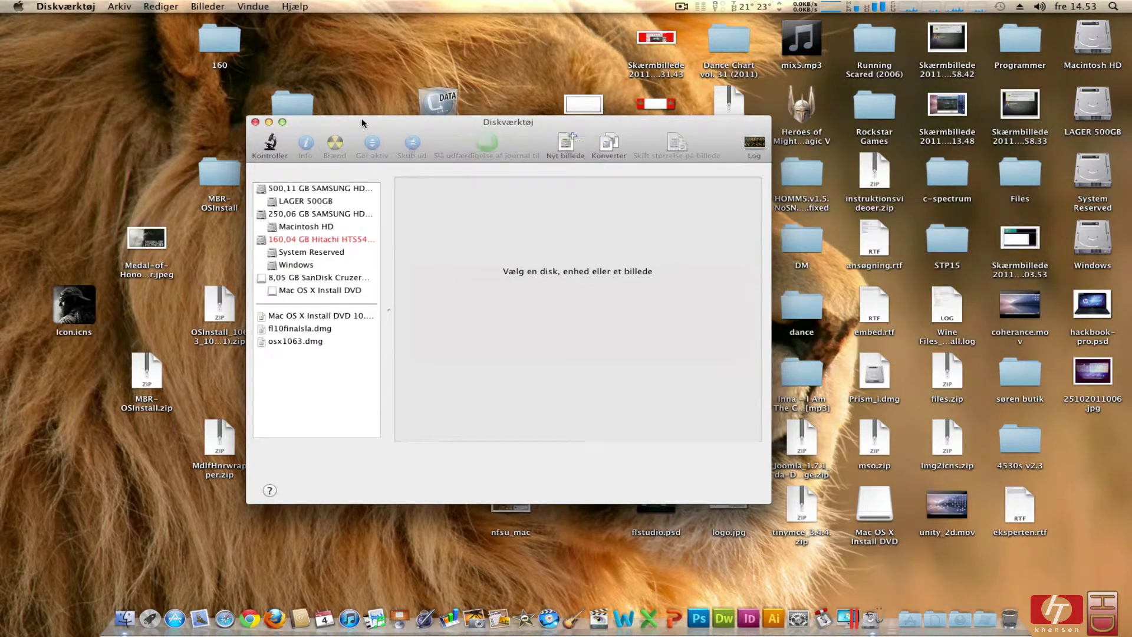
left_click_drag(362, 122, 455, 136)
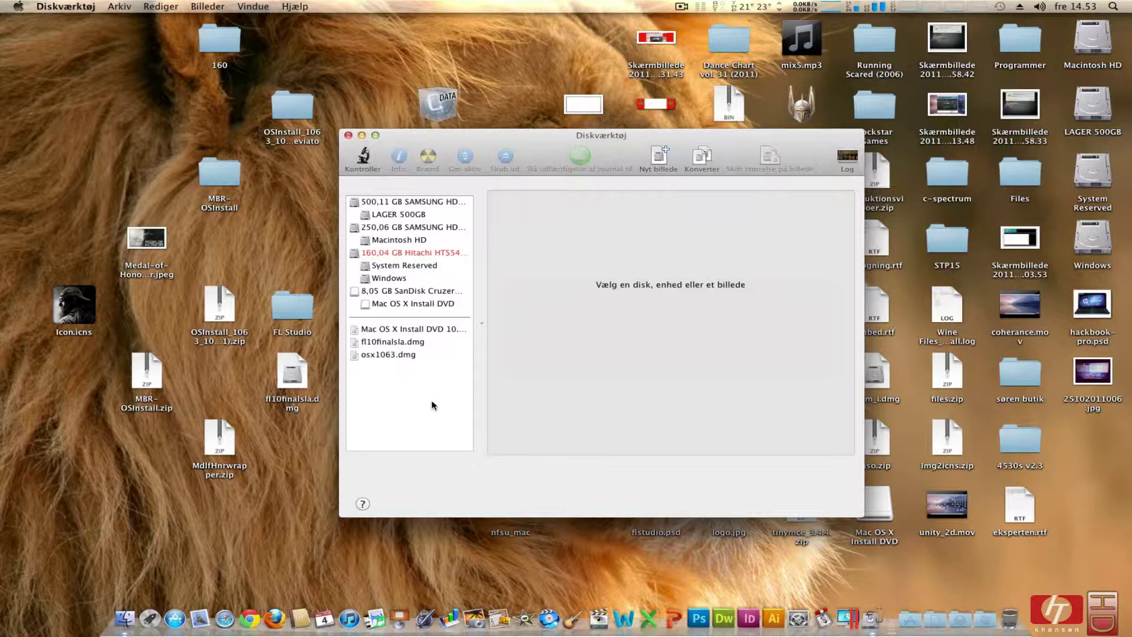
- Select osx1063.dmg in the sidebar so the Gendan tab uses it as the source image
left_click(382, 355)
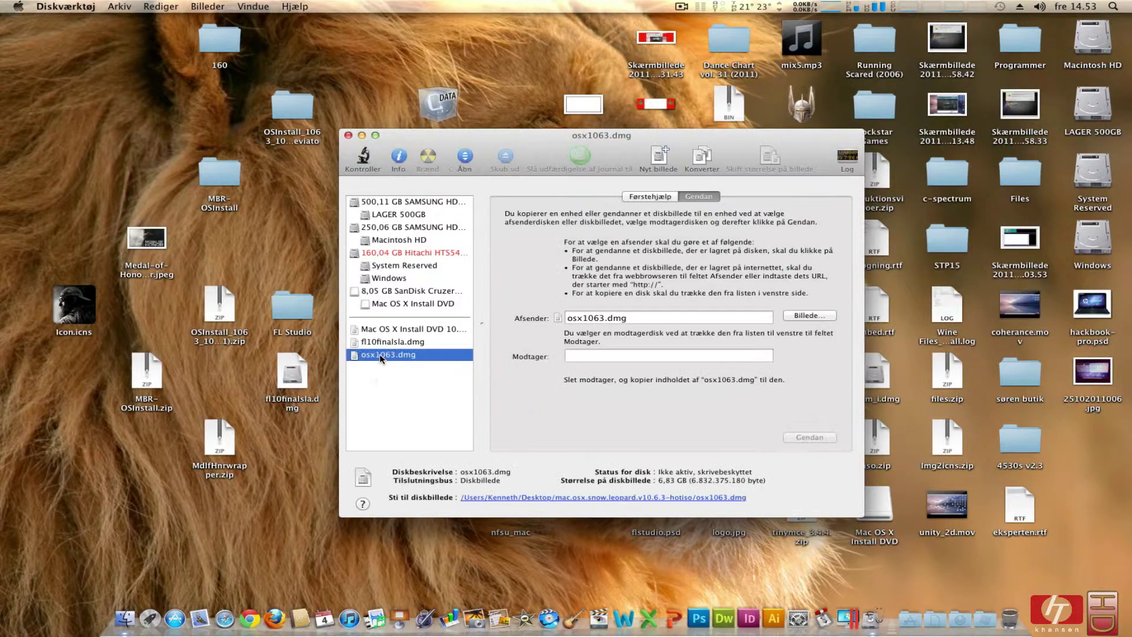
left_click(398, 386)
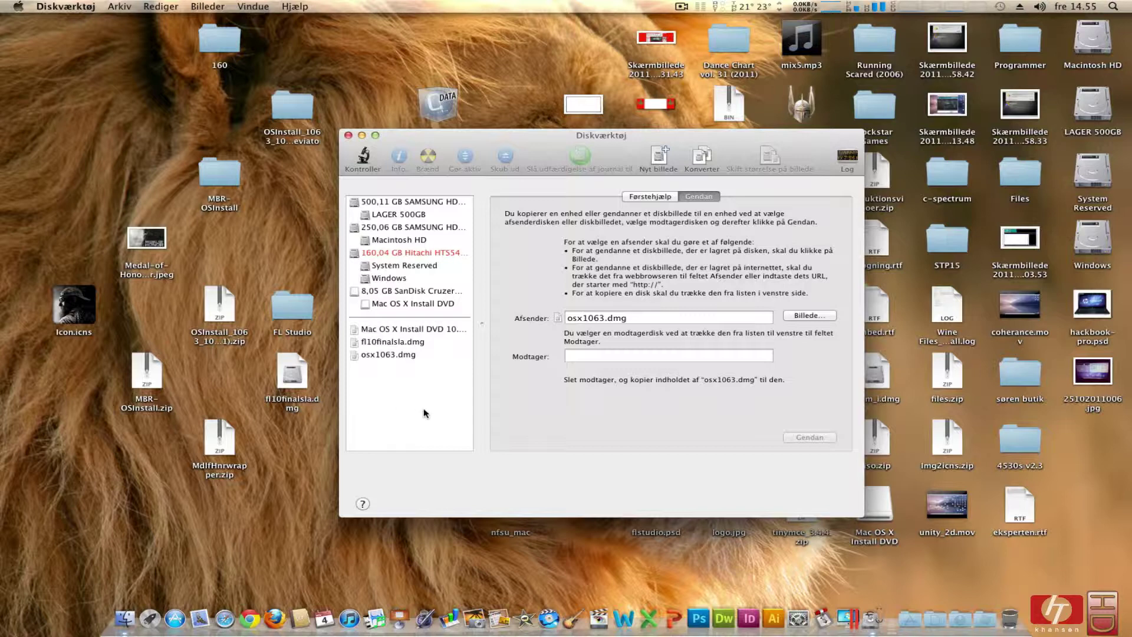
- Select the whole 8,05 GB SanDisk Cruzer pendrive in the sidebar
left_click(414, 290)
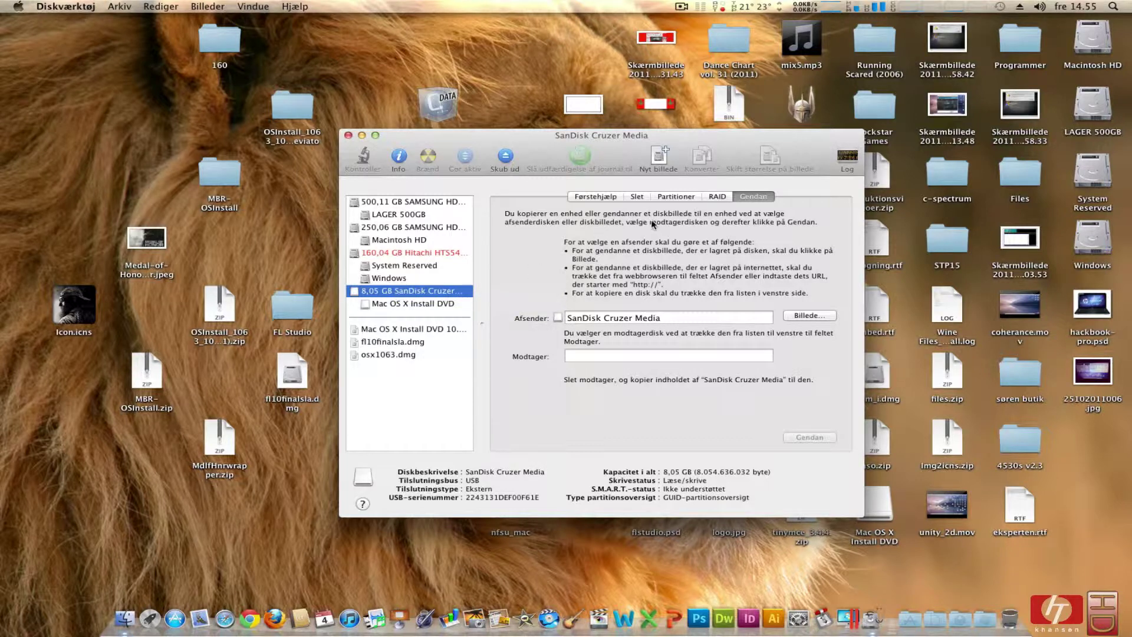
left_click(394, 356)
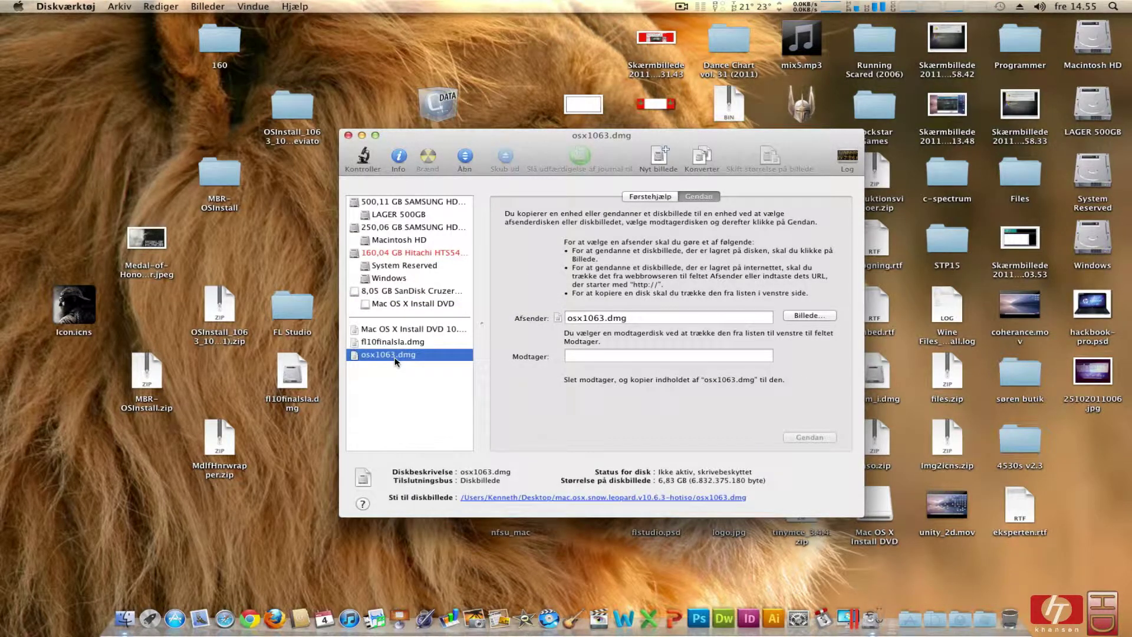
left_click(401, 305)
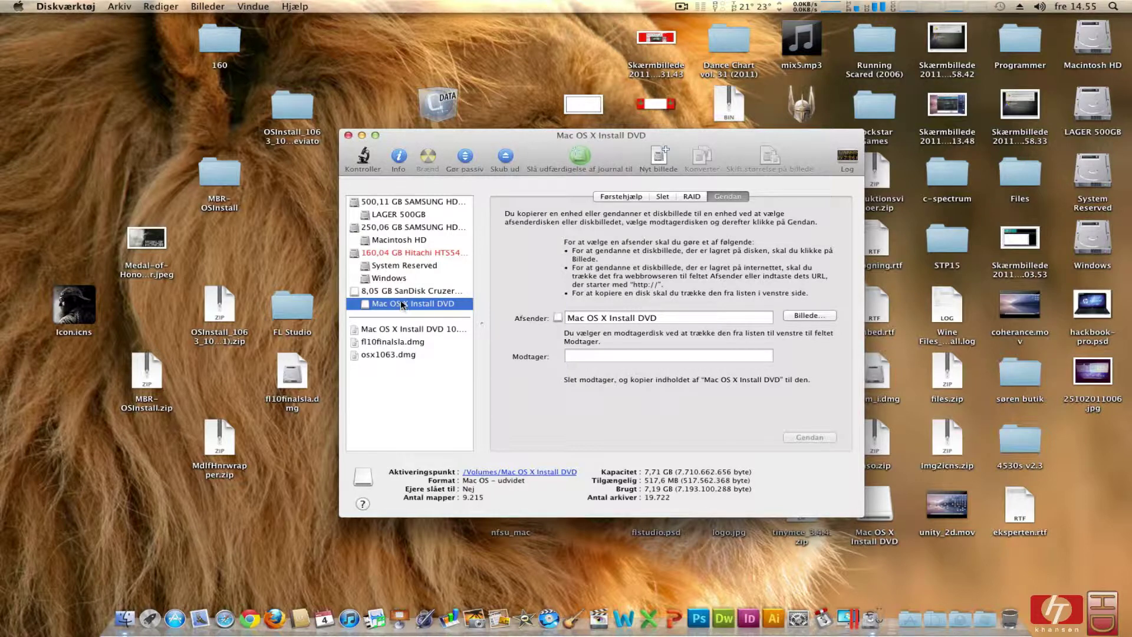
left_click(407, 291)
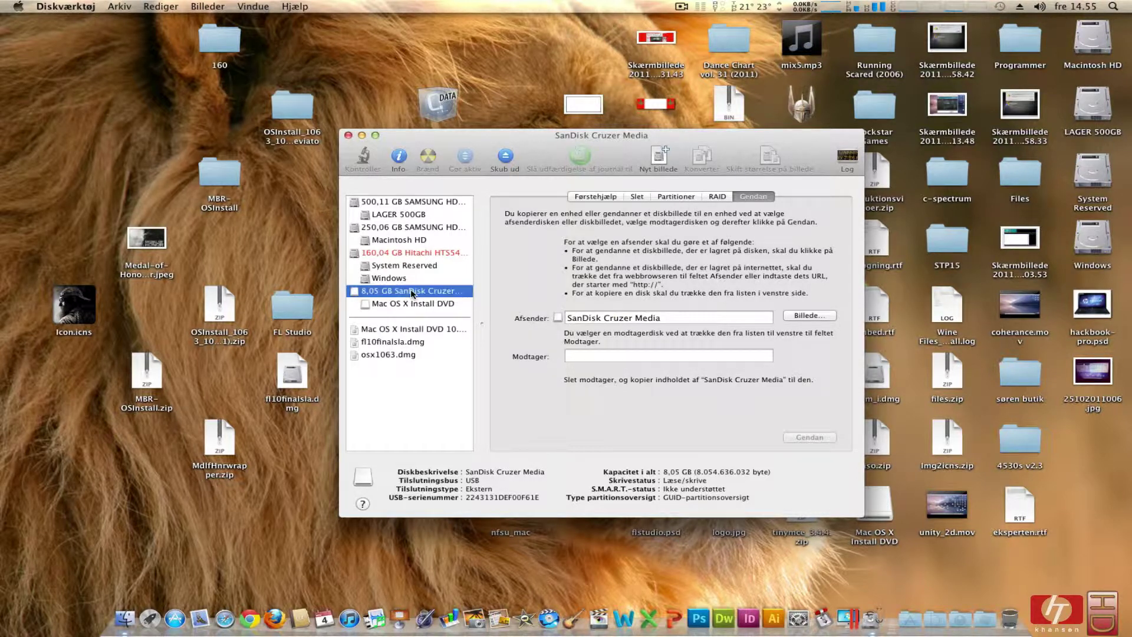
- Choose a 1-partition Mac OS Extended (Journaled) layout with the GUID partition scheme
left_click(675, 198)
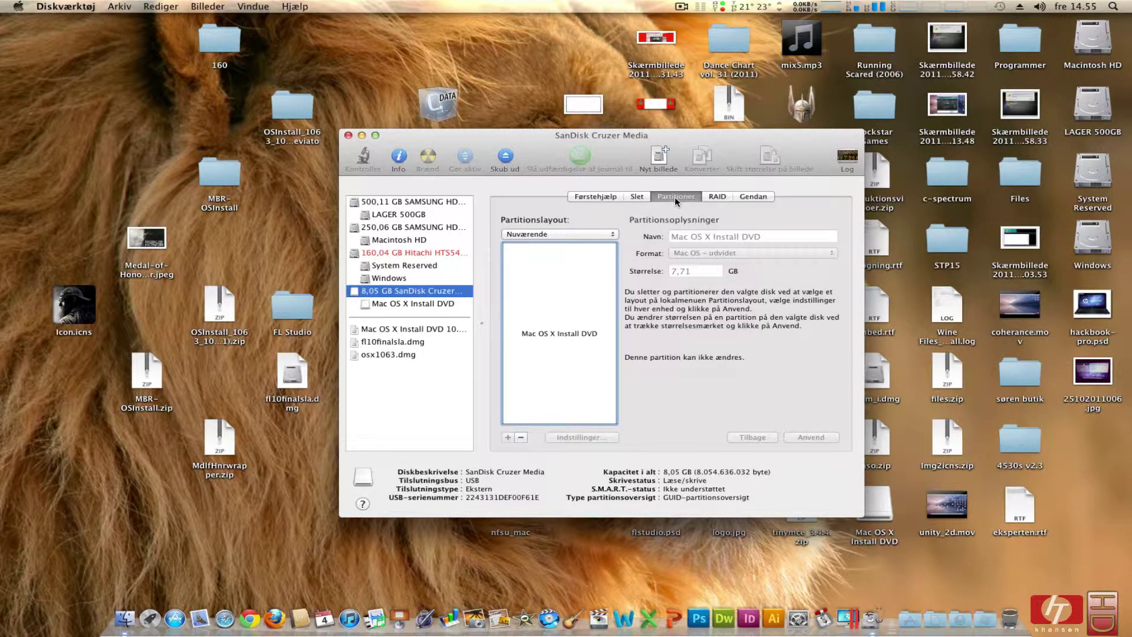
left_click(594, 236)
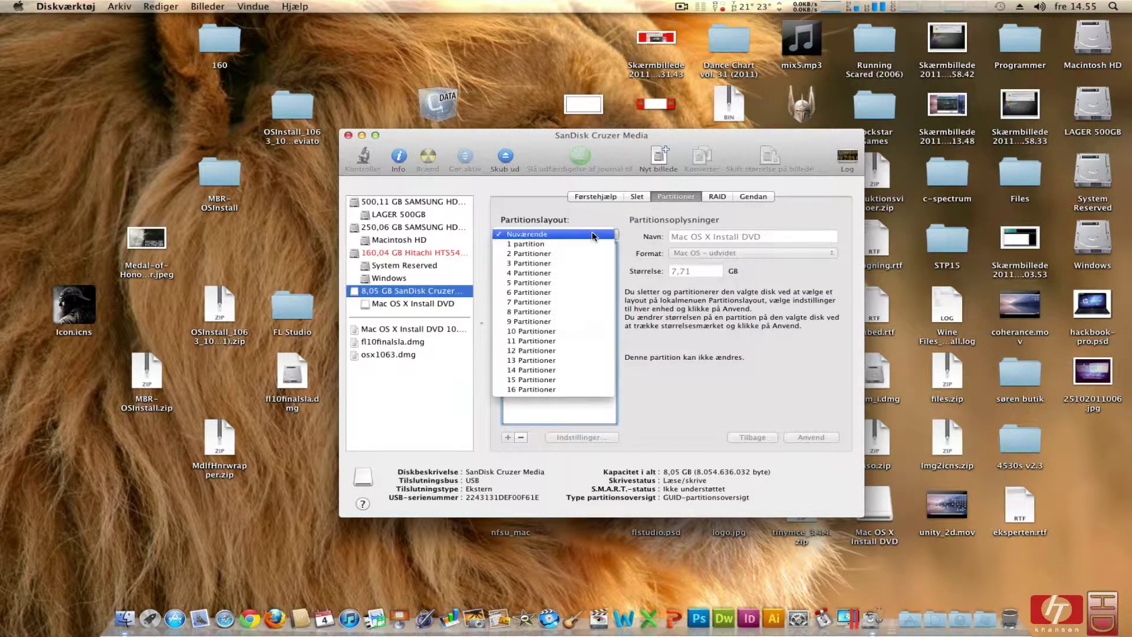
left_click(630, 226)
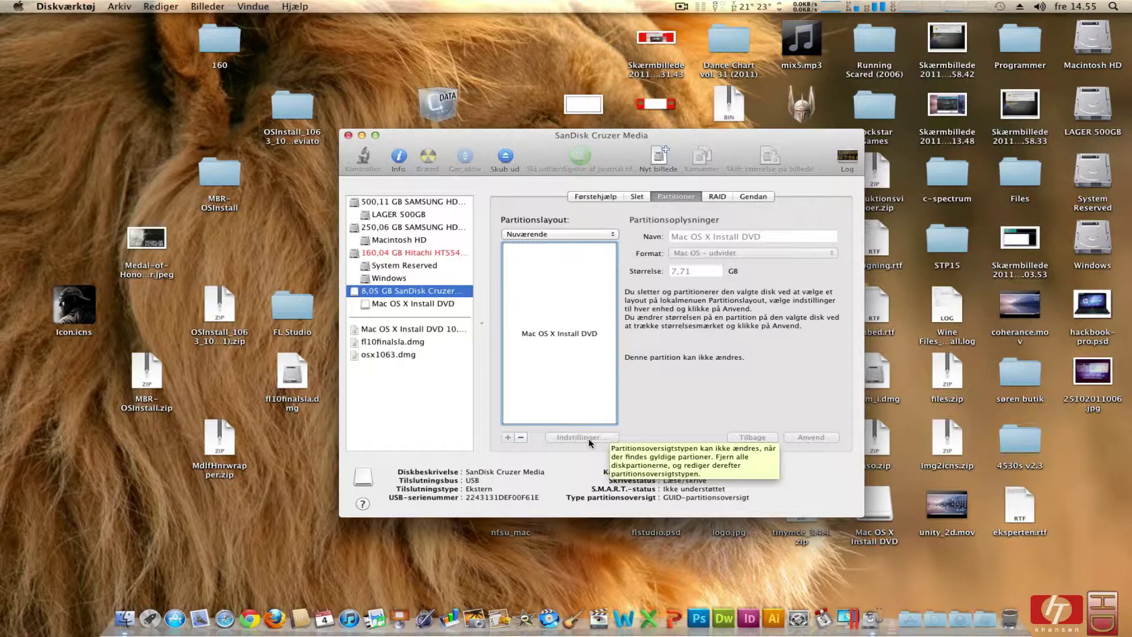
left_click(587, 234)
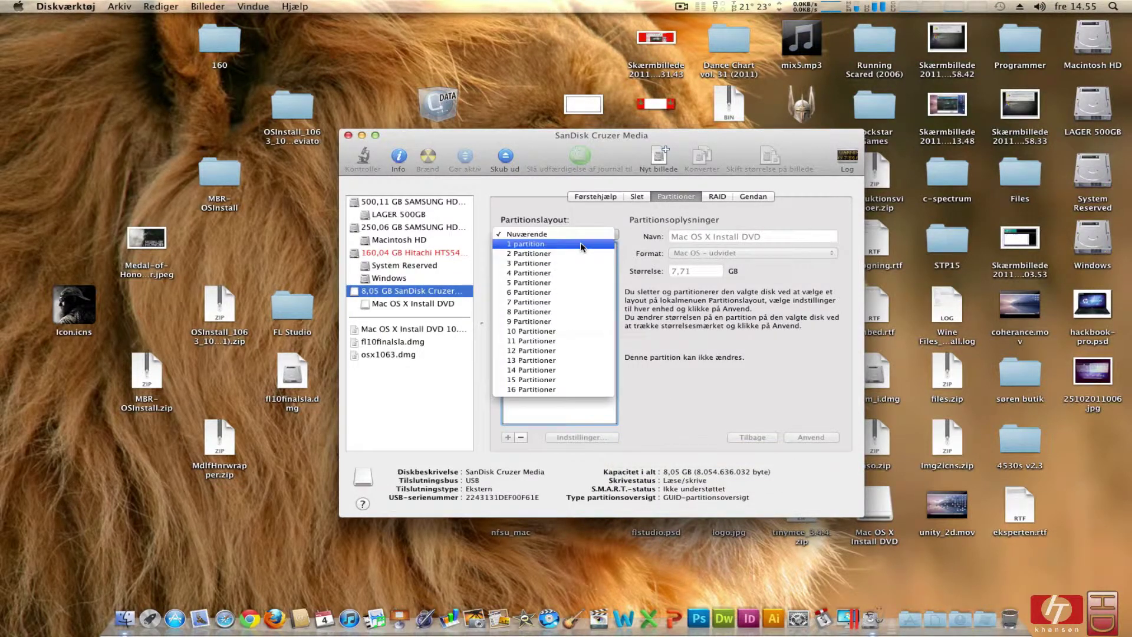
left_click(566, 245)
left_click(601, 438)
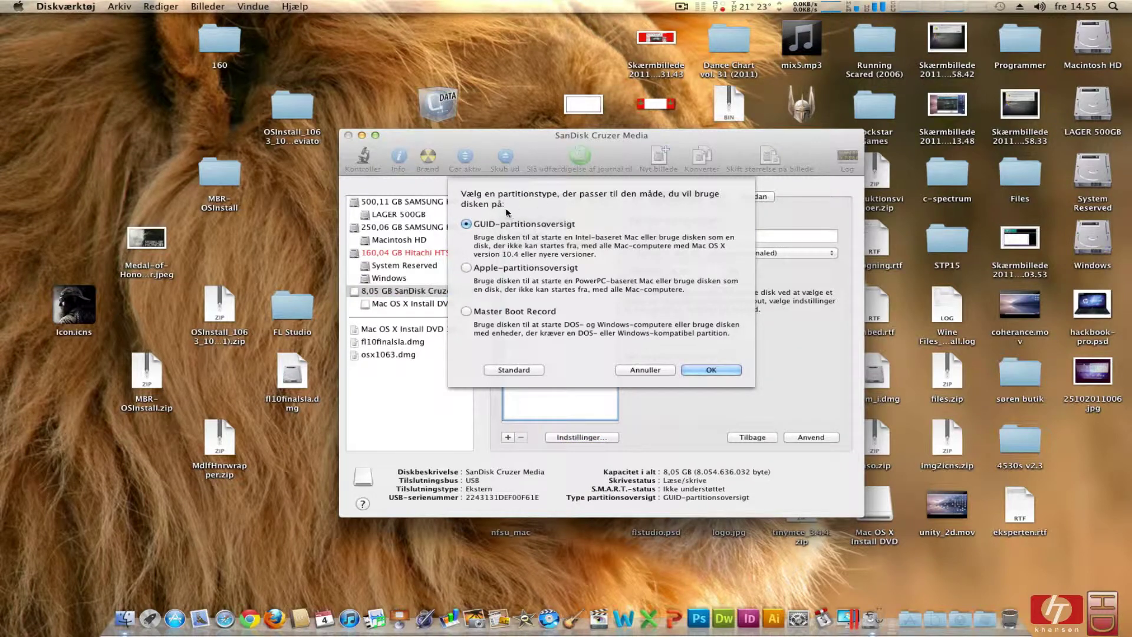
left_click(690, 370)
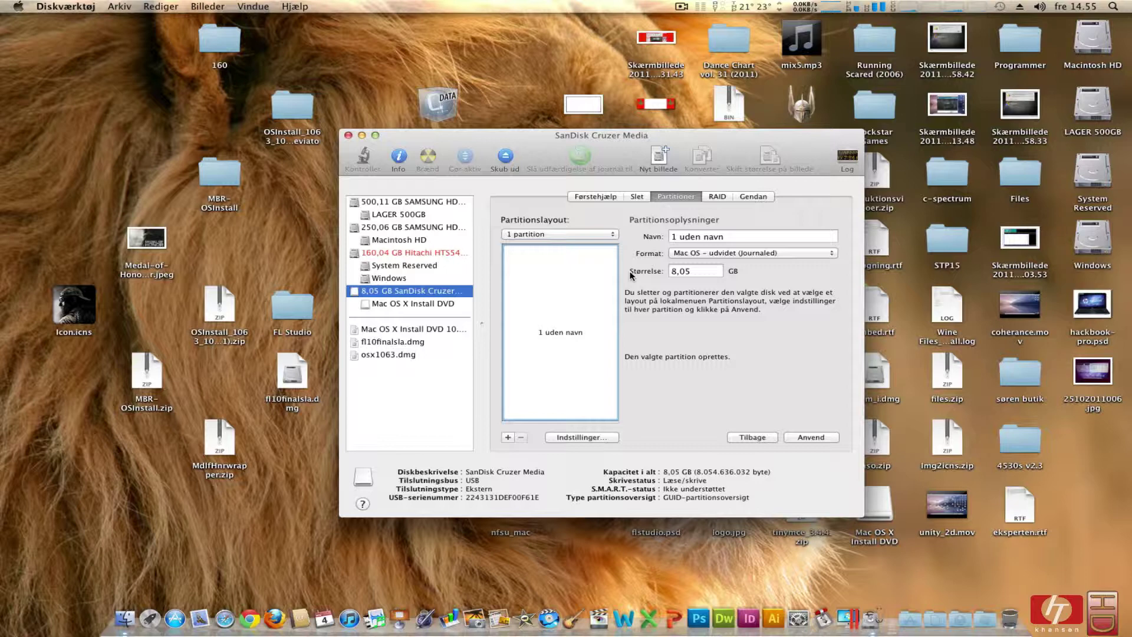
- Try a two-partition layout with the first partition sized to 200 MB
left_click(611, 234)
left_click(603, 244)
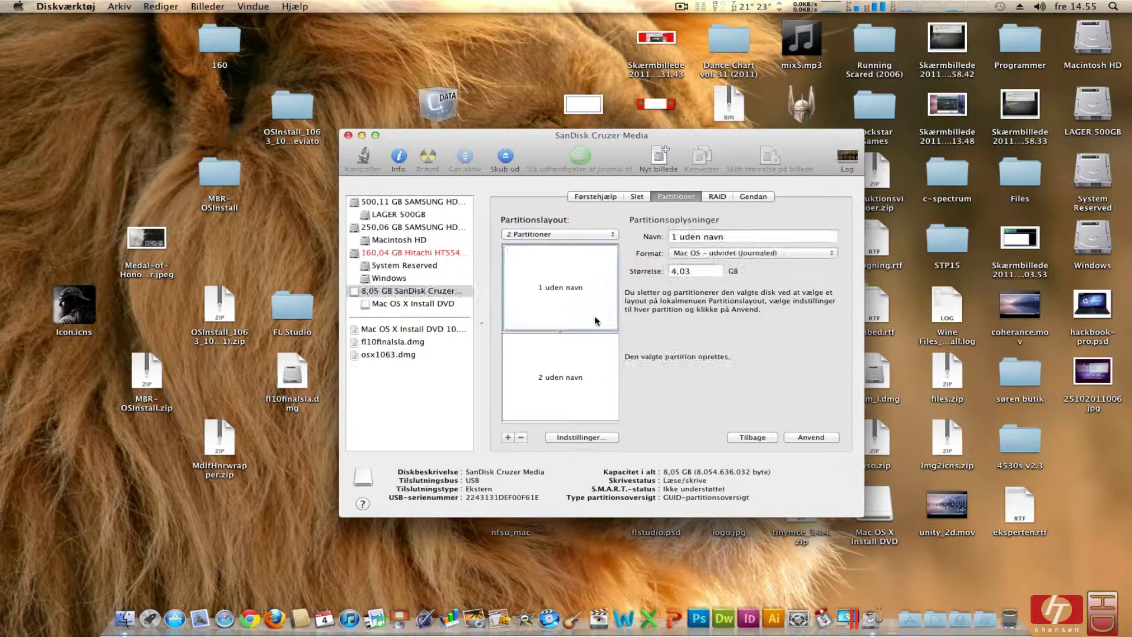
left_click_drag(567, 332, 567, 258)
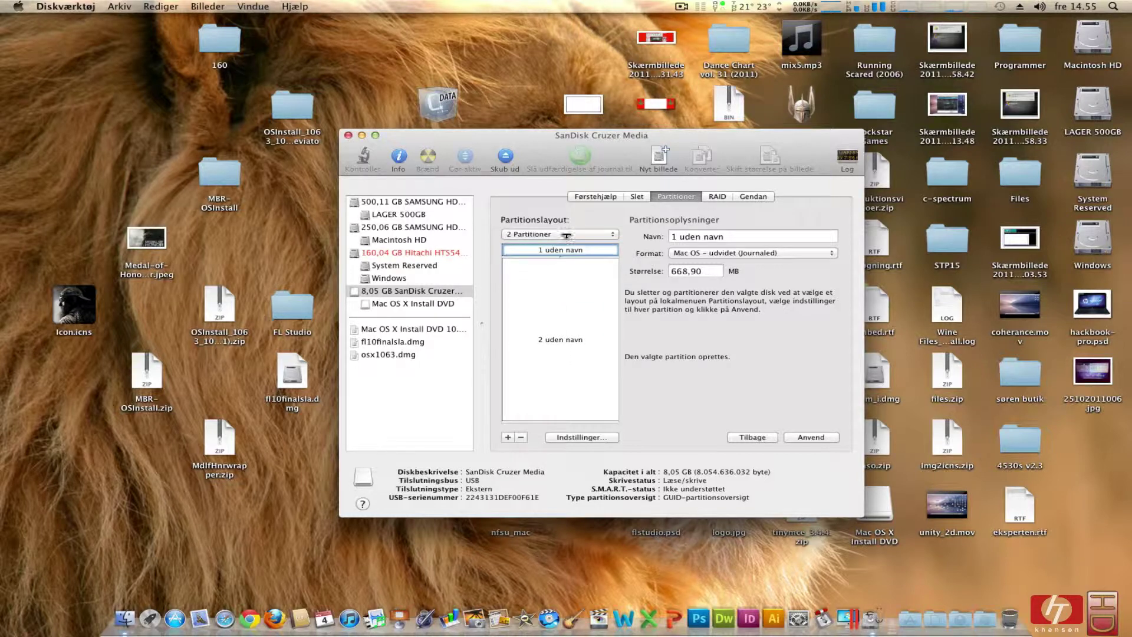
left_click_drag(705, 271, 644, 272)
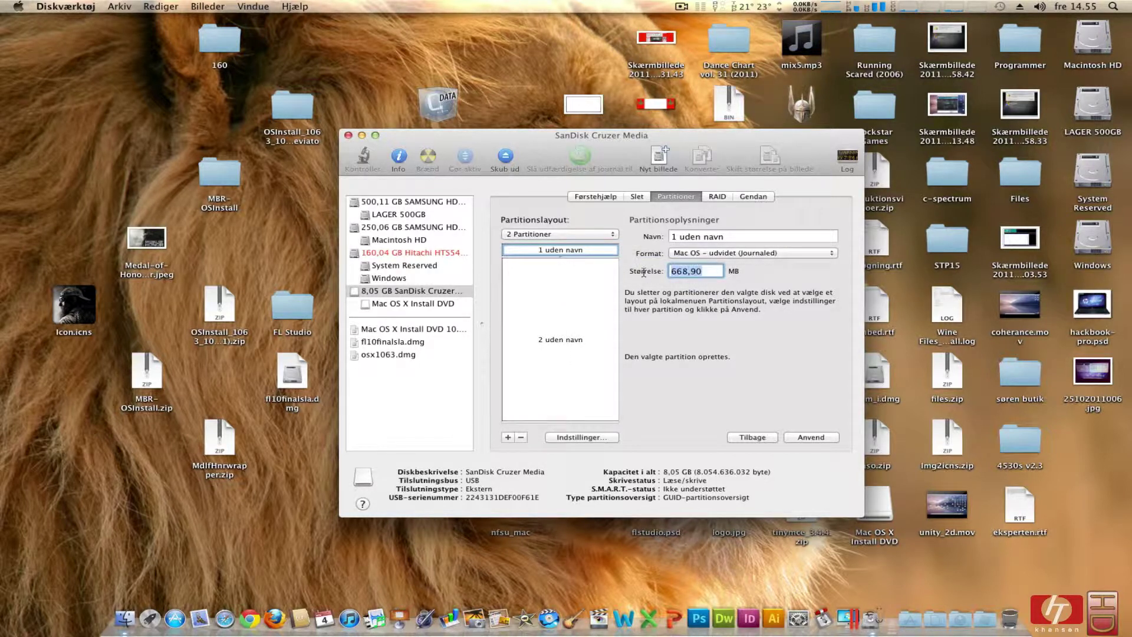
type("200")
left_click(605, 322)
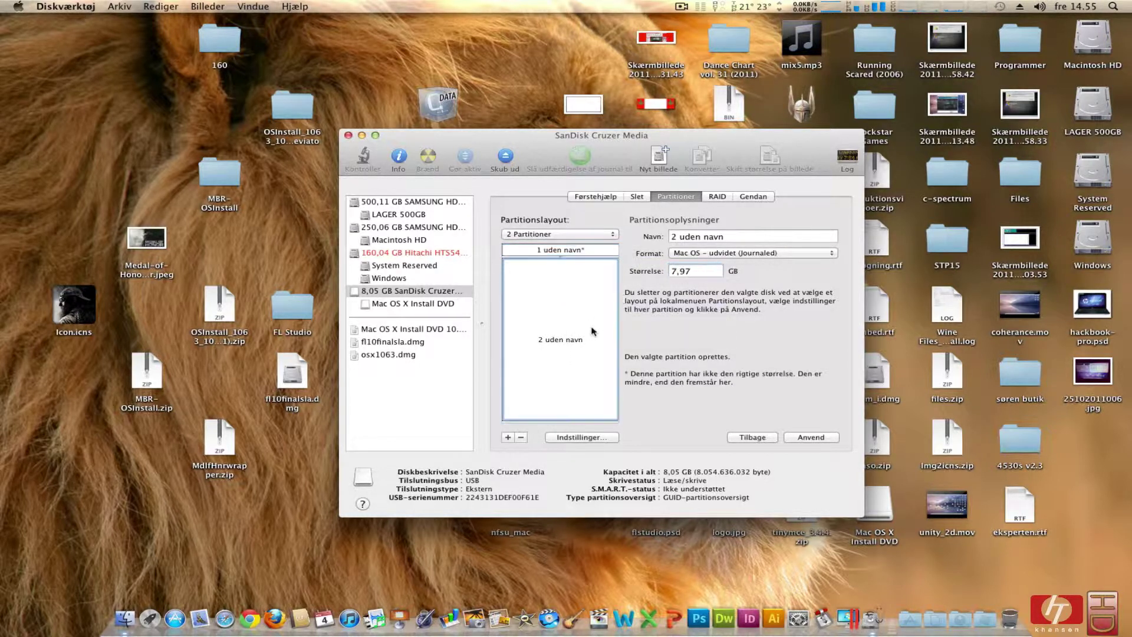
- Review the 200,00 MB and 7,97 GB partitions, then revert the pending layout with Tilbage
left_click(594, 251)
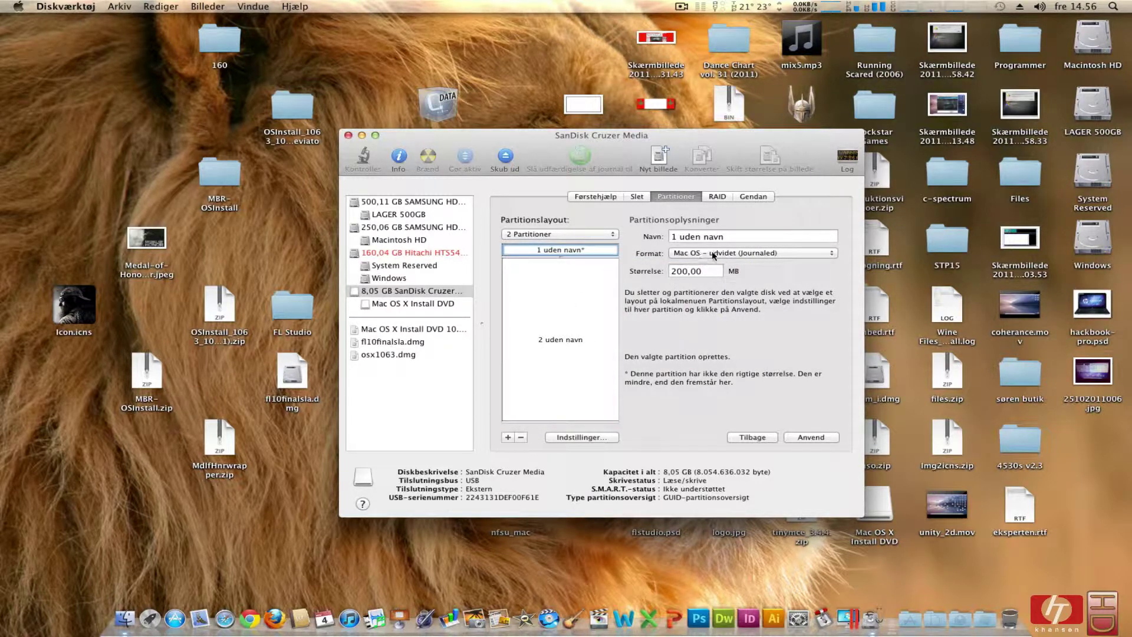
left_click(584, 311)
left_click(594, 251)
left_click(604, 291)
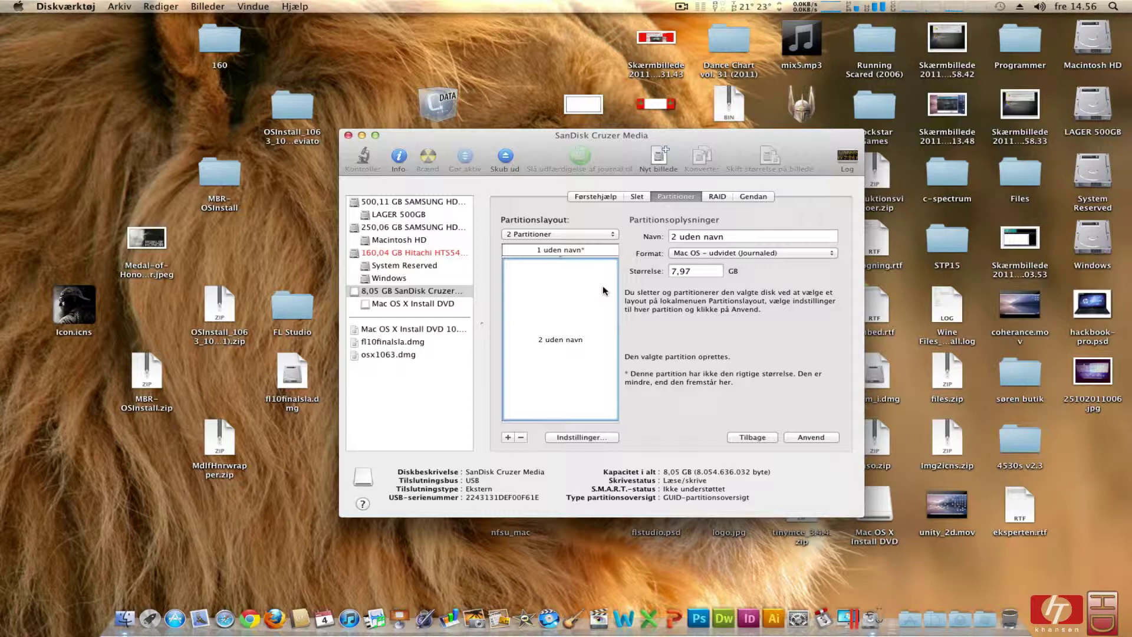
left_click(599, 251)
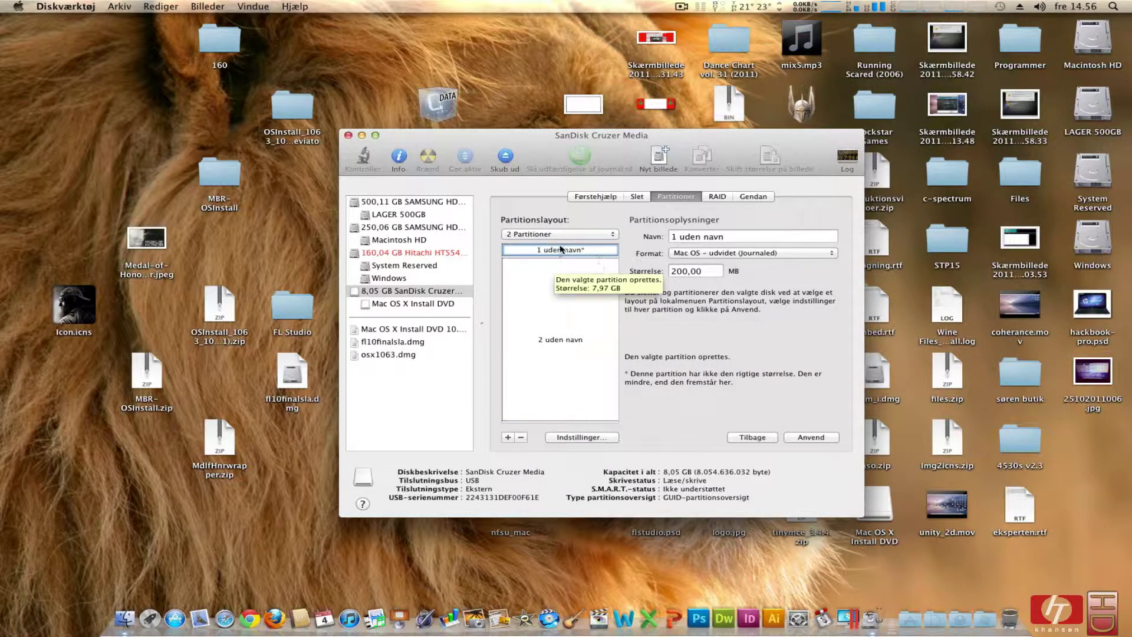
left_click(581, 290)
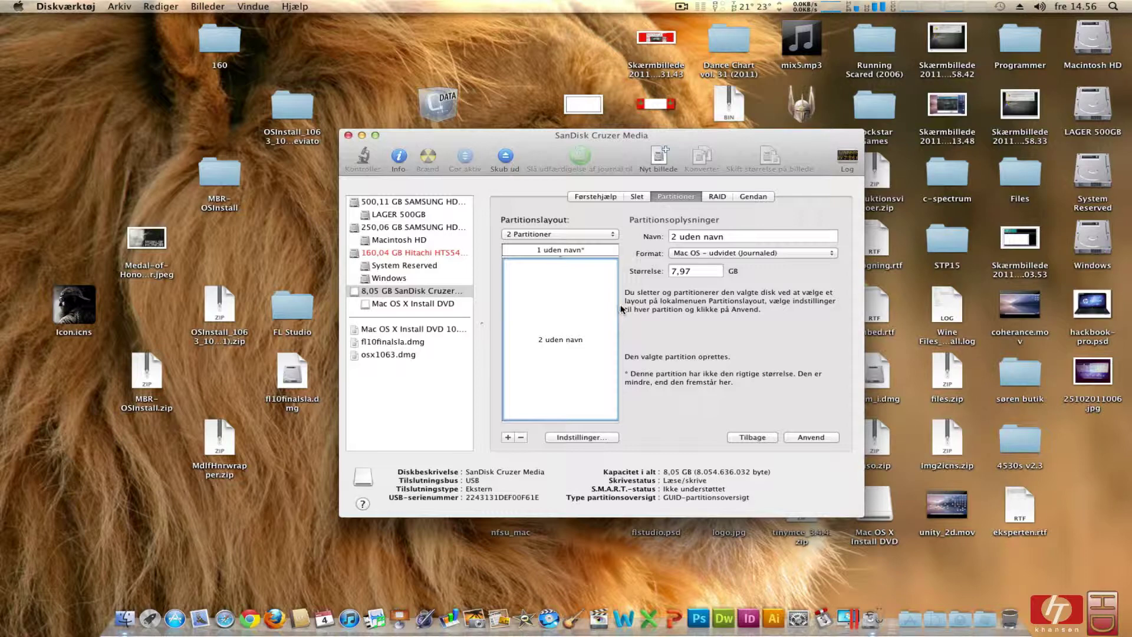
left_click(594, 252)
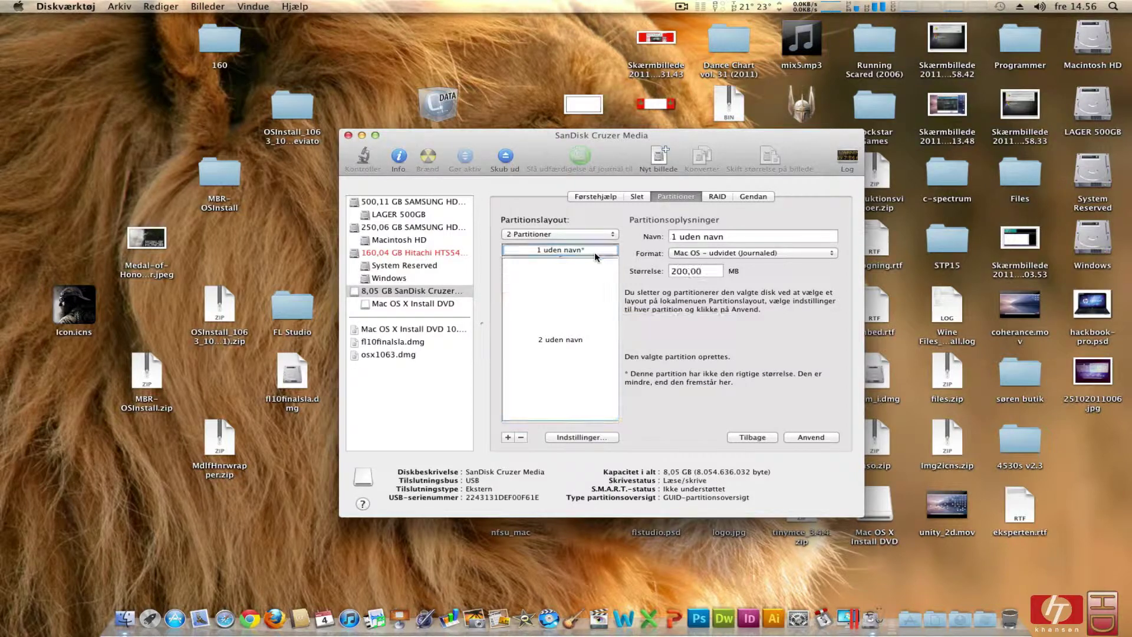
left_click(599, 271)
left_click(597, 253)
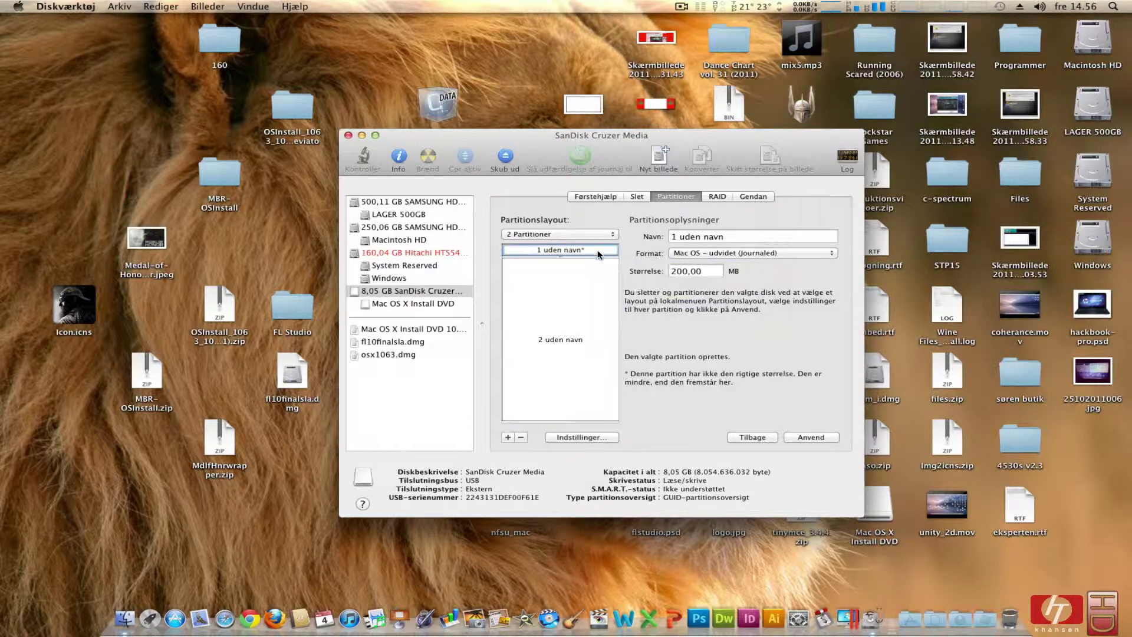
left_click(752, 438)
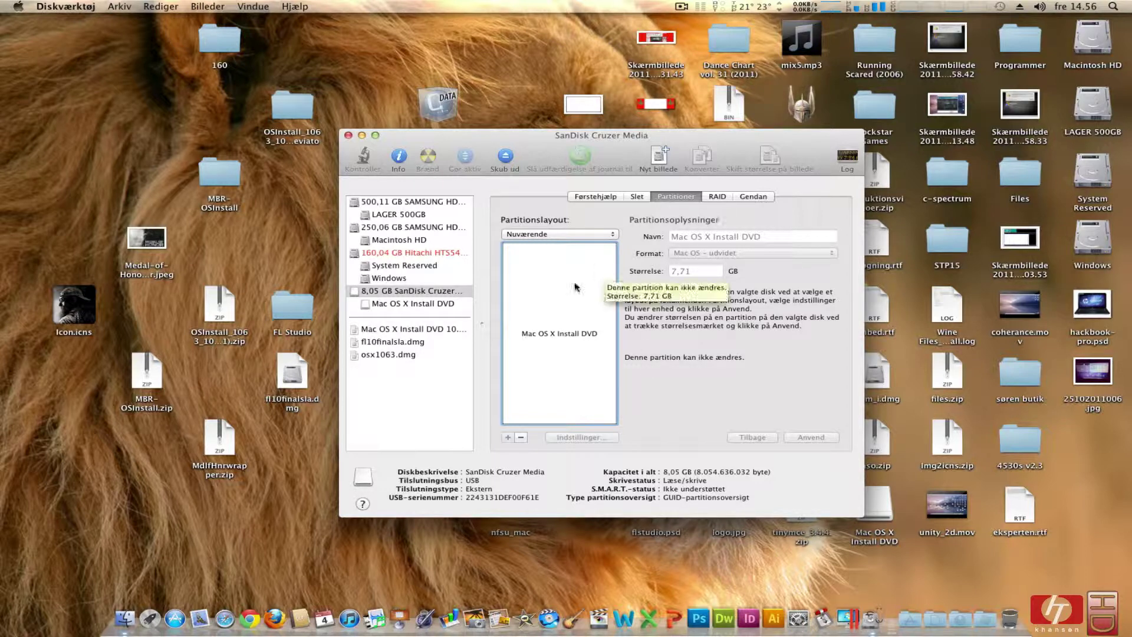
- Mount osx1063.dmg and set its 7,27 GB Mac OS X Install DVD volume as the restore source
left_click(388, 355)
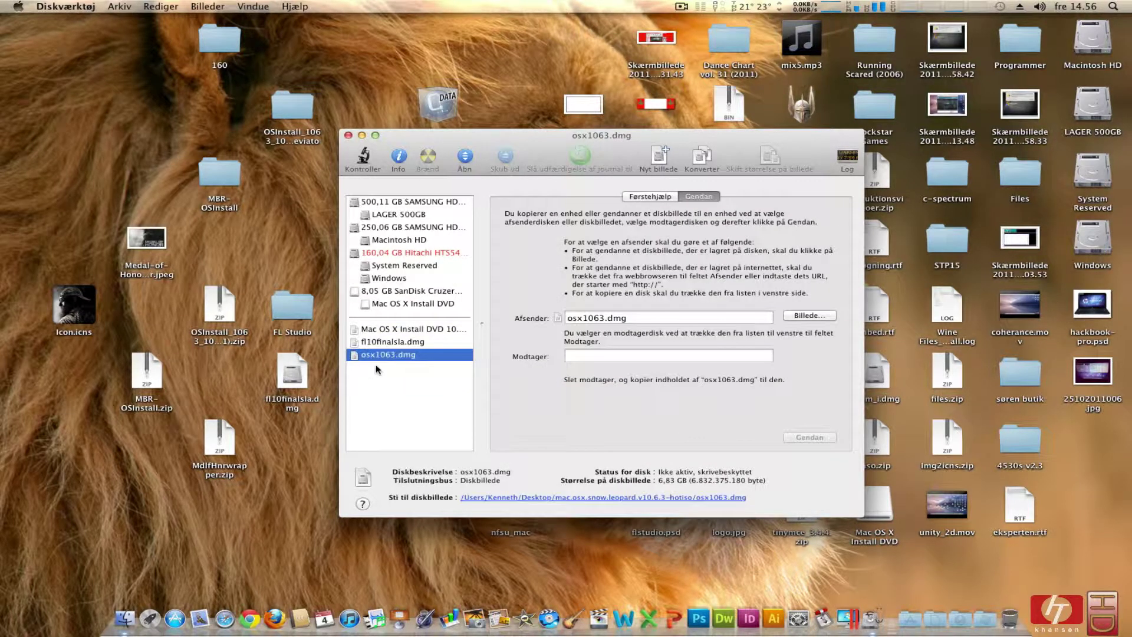
double_click(380, 355)
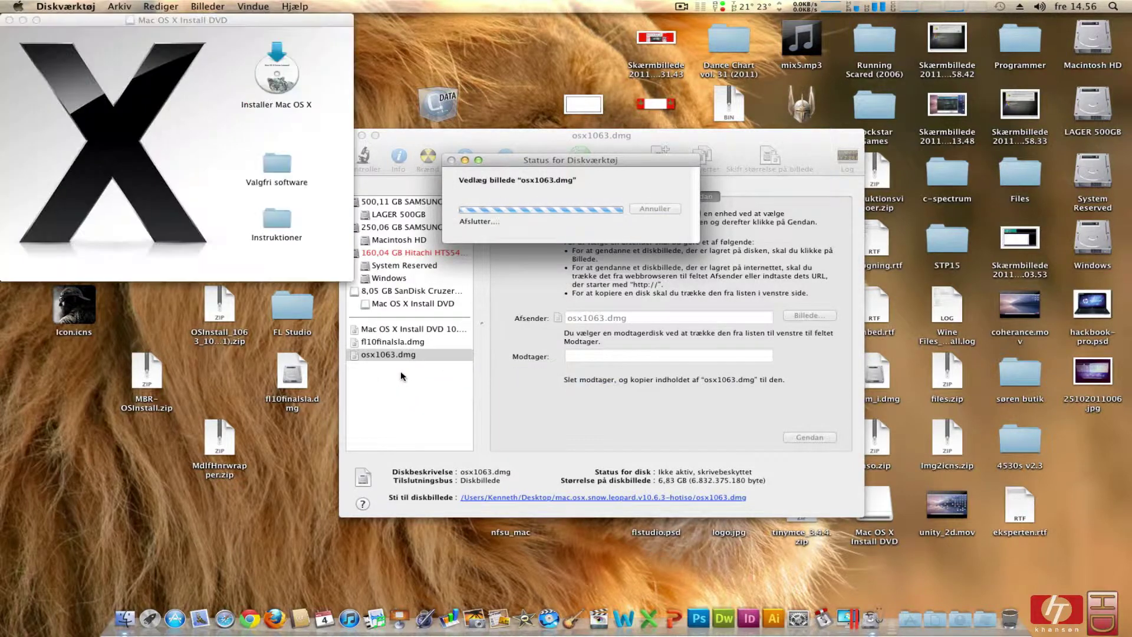
left_click(9, 19)
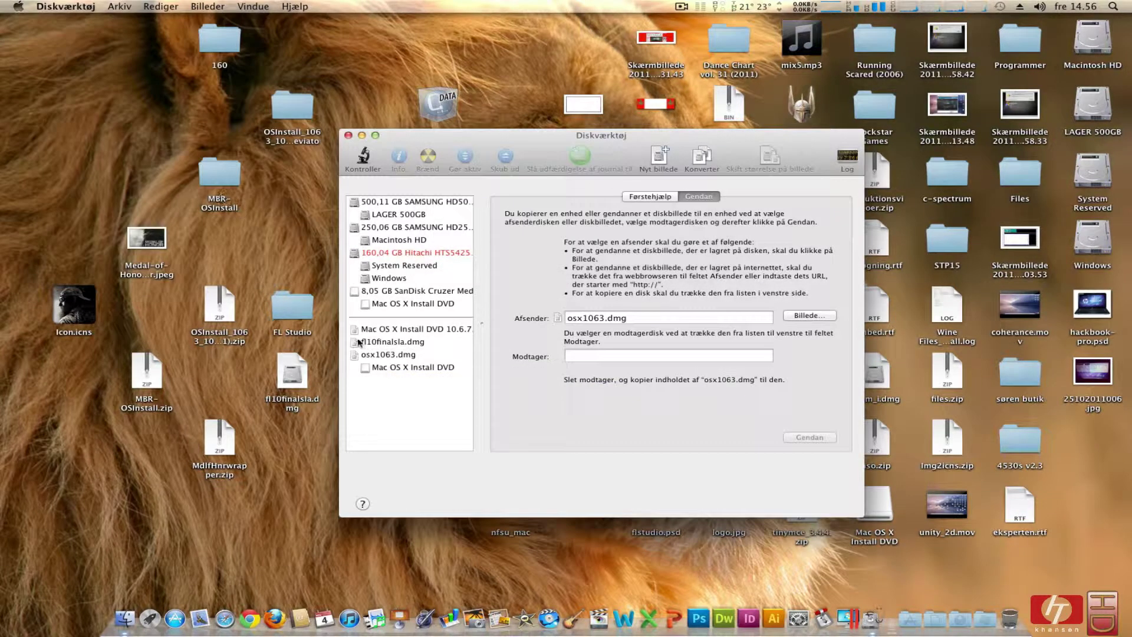
left_click(399, 367)
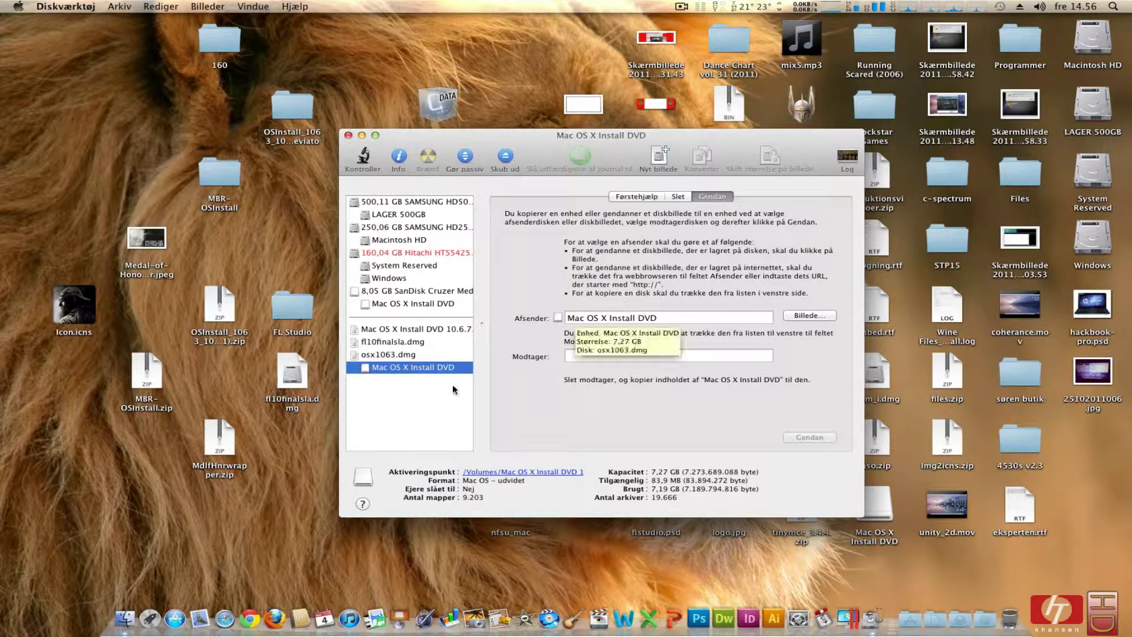
- Drag the pendrive's Mac OS X Install DVD partition into Modtager, then close Disk Utility
left_click_drag(418, 368, 583, 323)
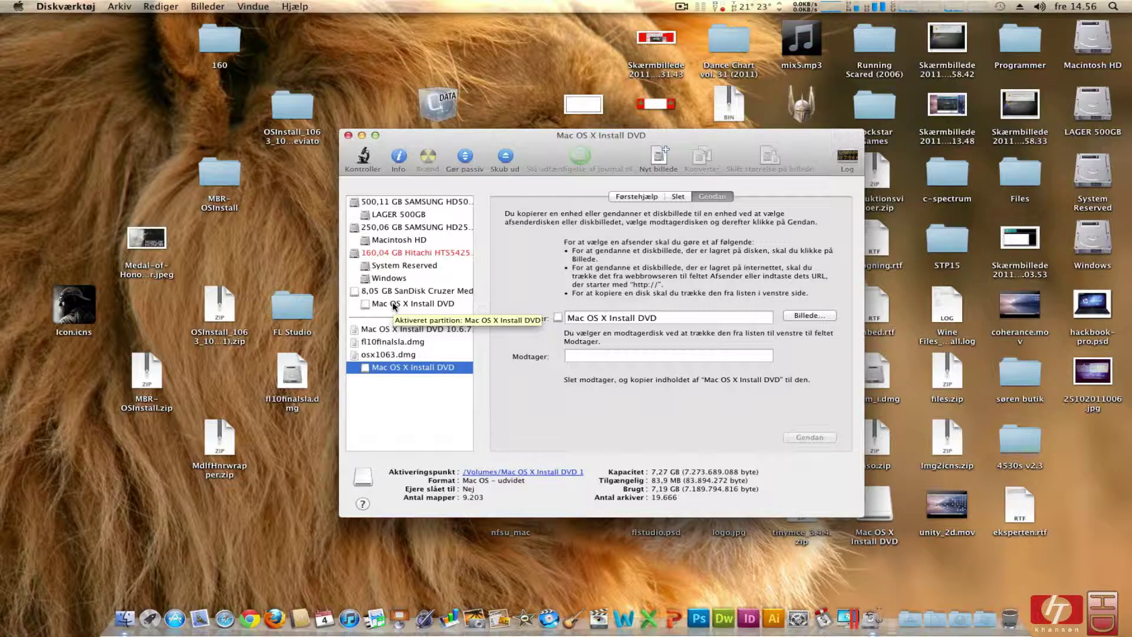
left_click_drag(394, 305, 610, 354)
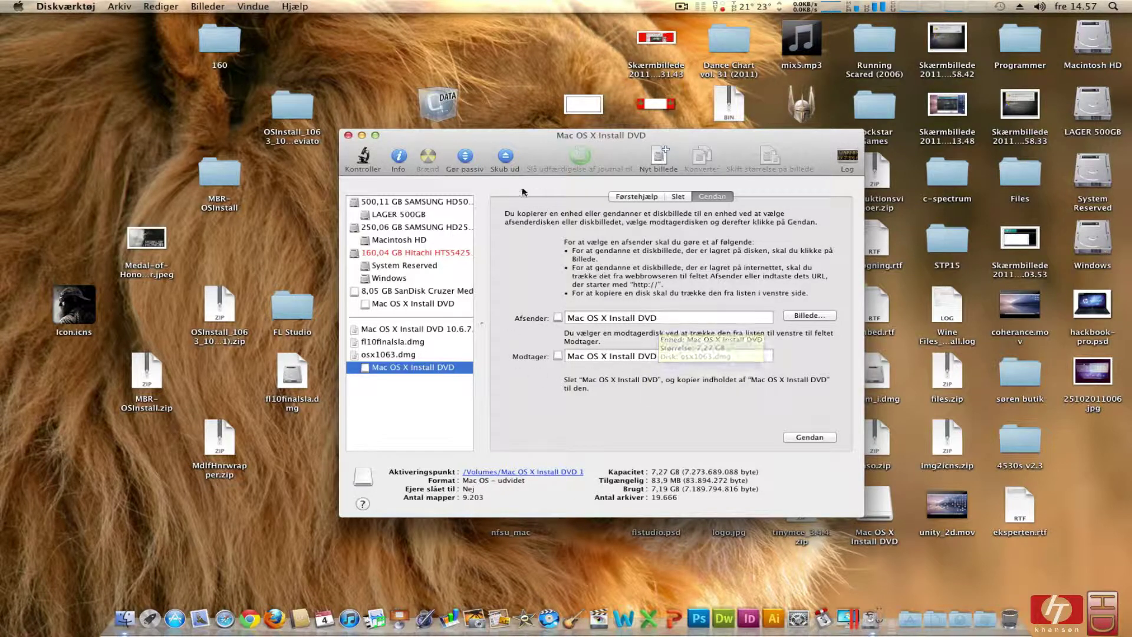
left_click(348, 136)
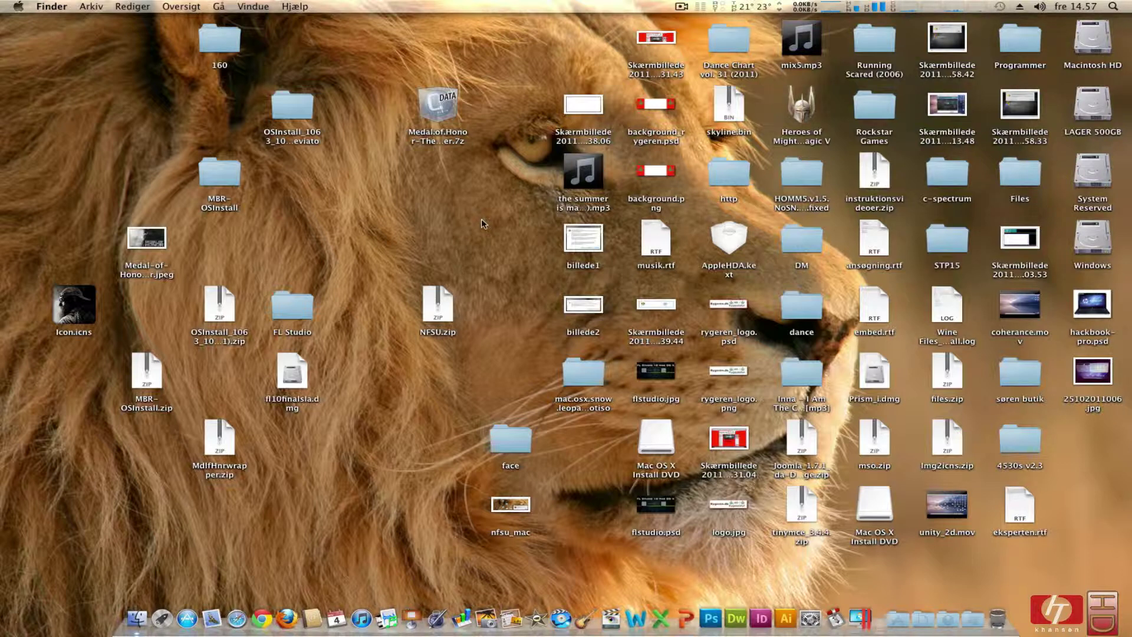
double_click(292, 107)
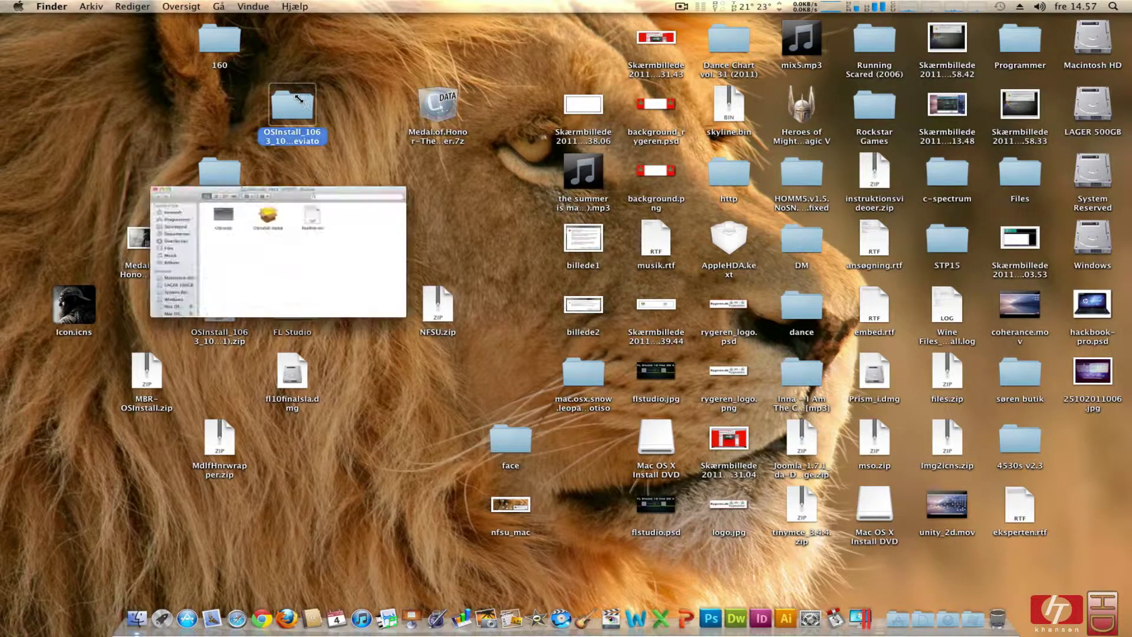
left_click_drag(302, 277, 468, 199)
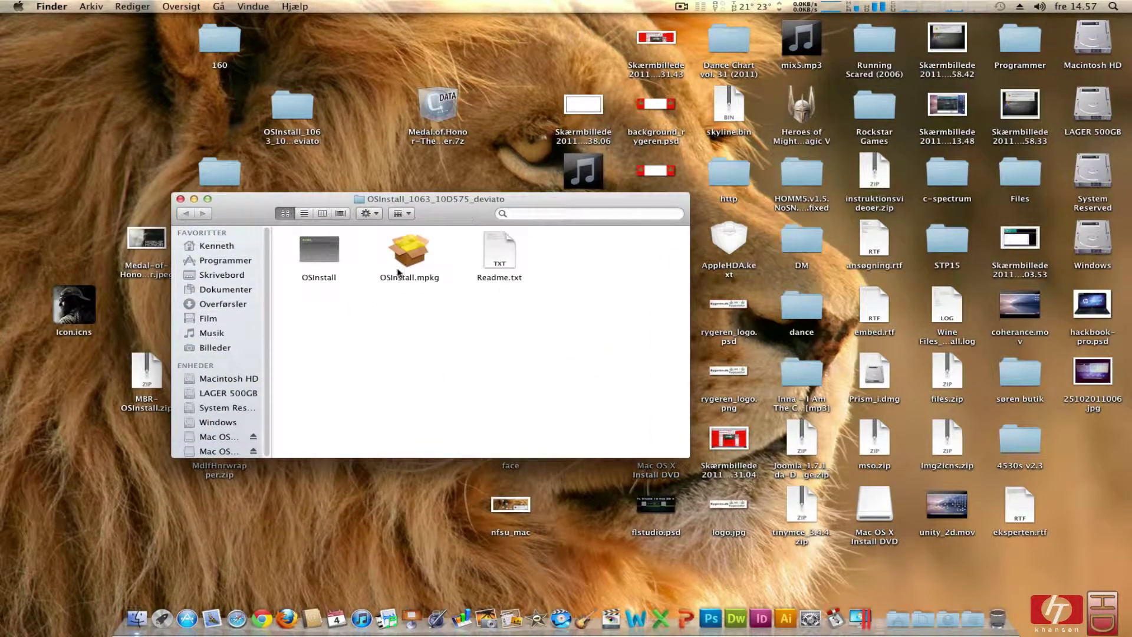
left_click(405, 252)
left_click(326, 260)
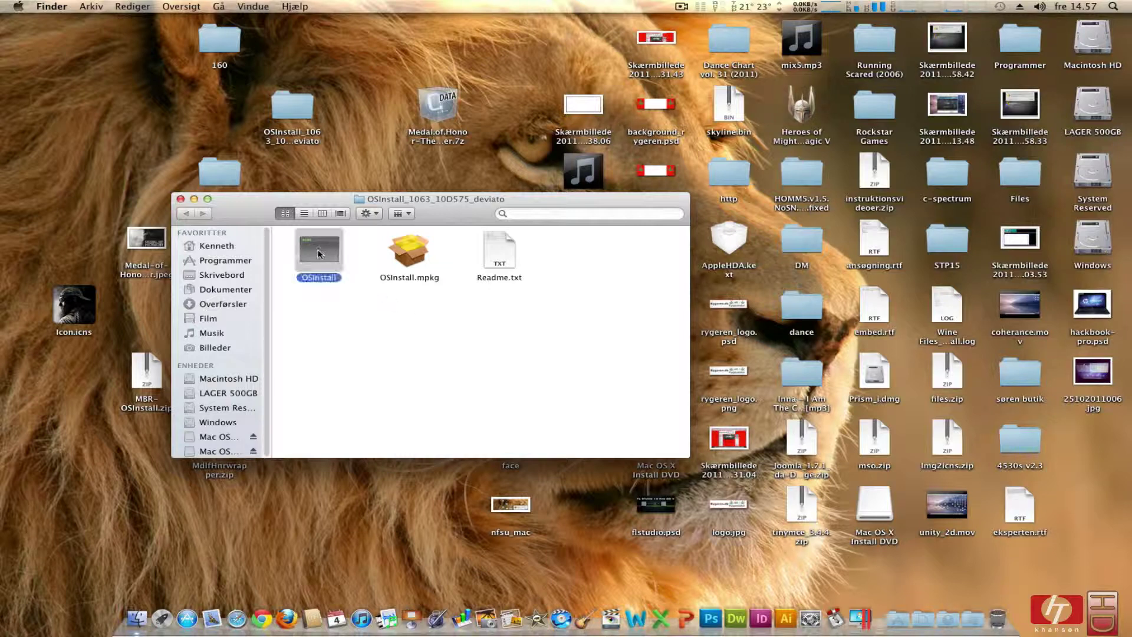
left_click(332, 308)
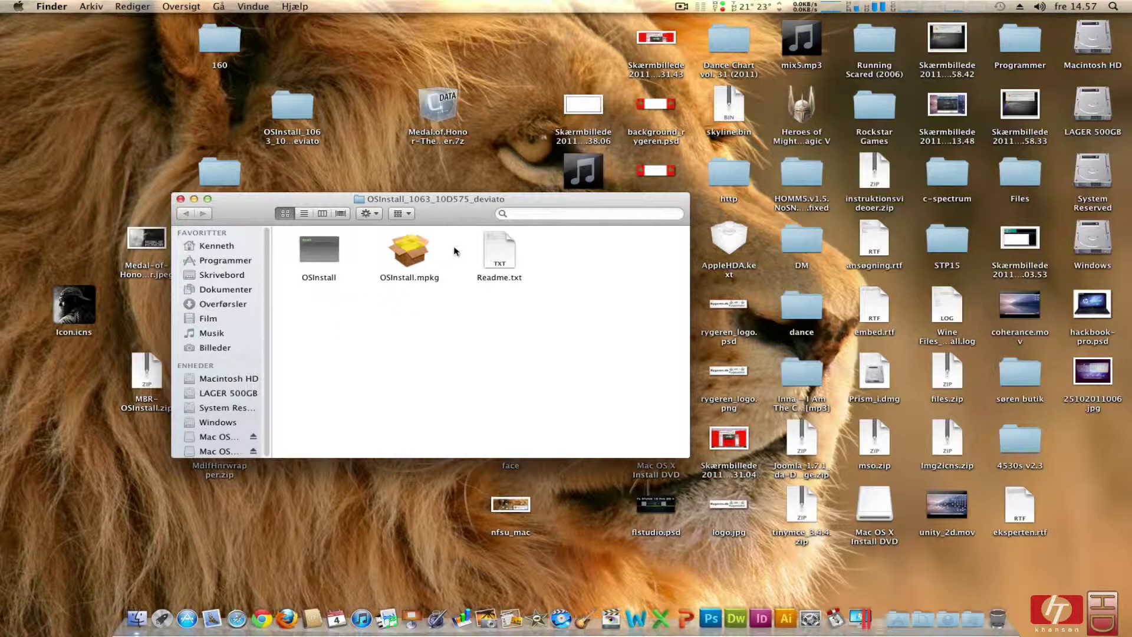
left_click(496, 263)
left_click(592, 250)
left_click(180, 200)
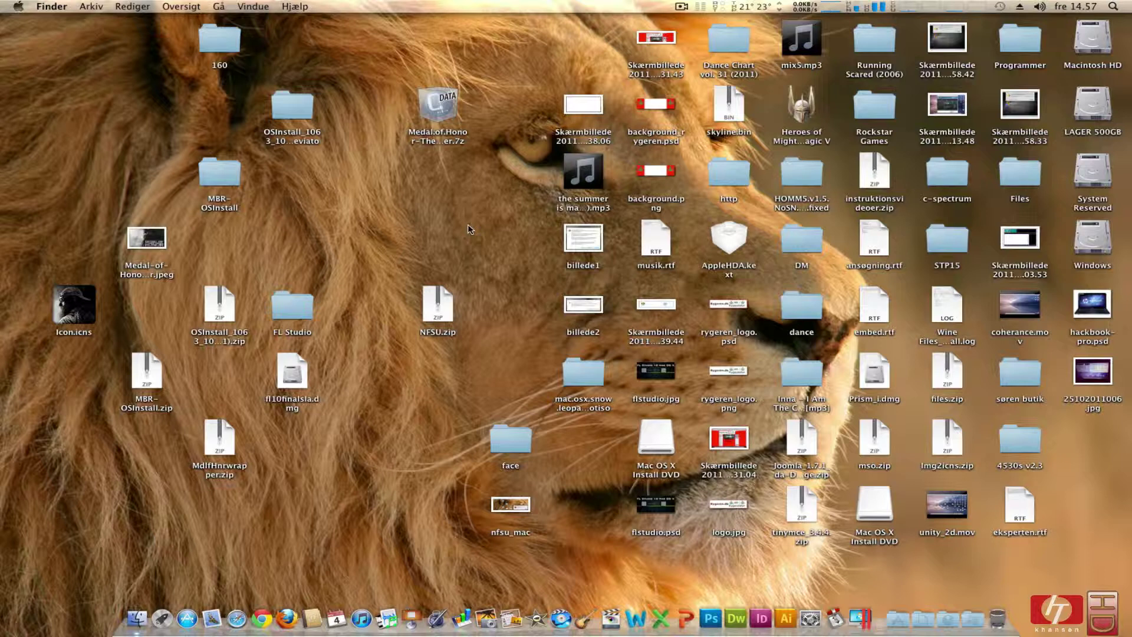
- Eject both Mac OS X Install DVD volumes from the desktop with Skub ud
right_click(655, 438)
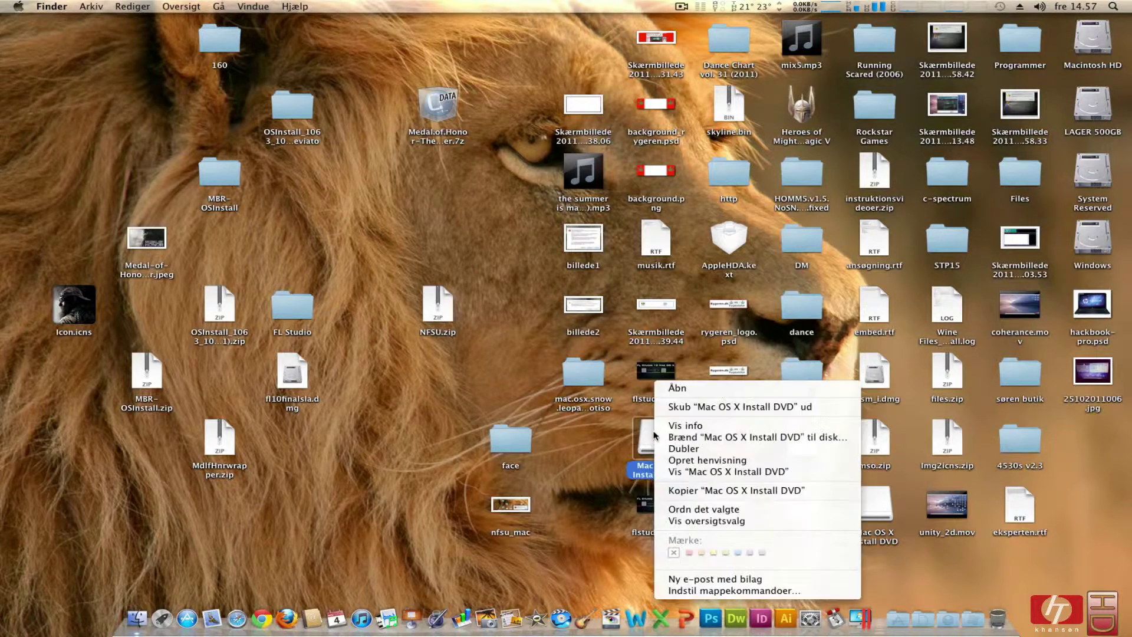
left_click(679, 411)
left_click(883, 501)
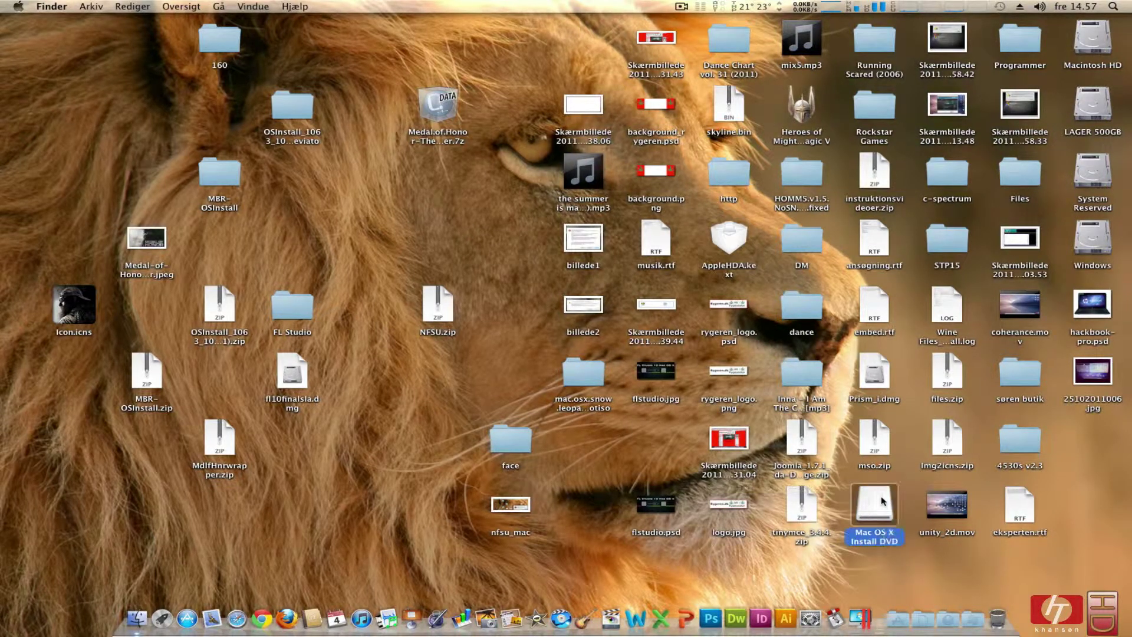
right_click(883, 500)
left_click(936, 408)
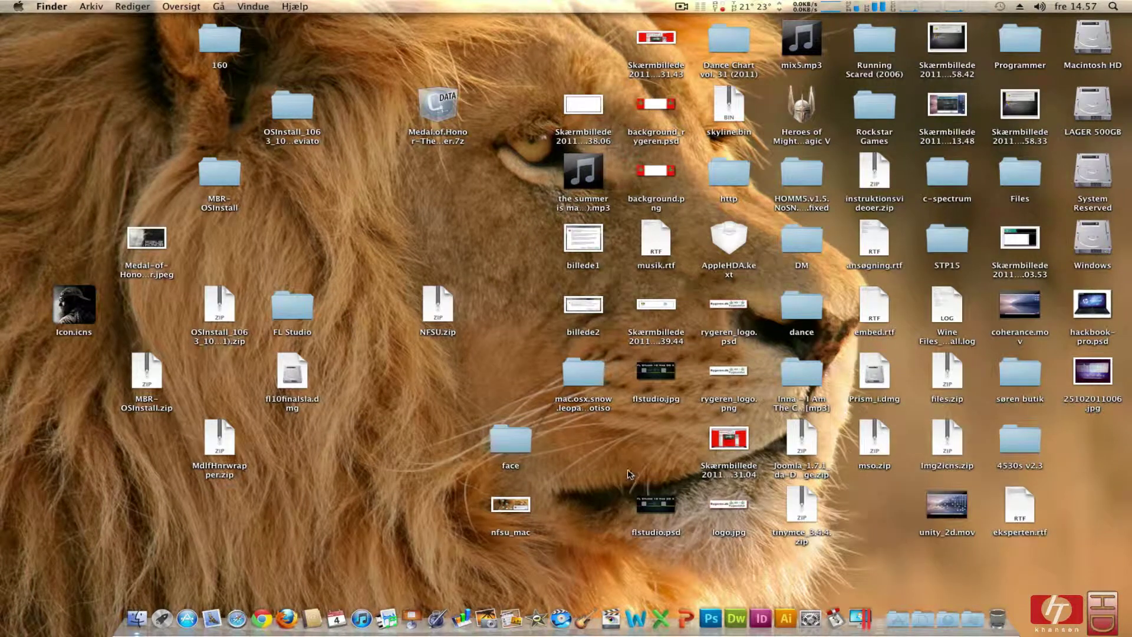